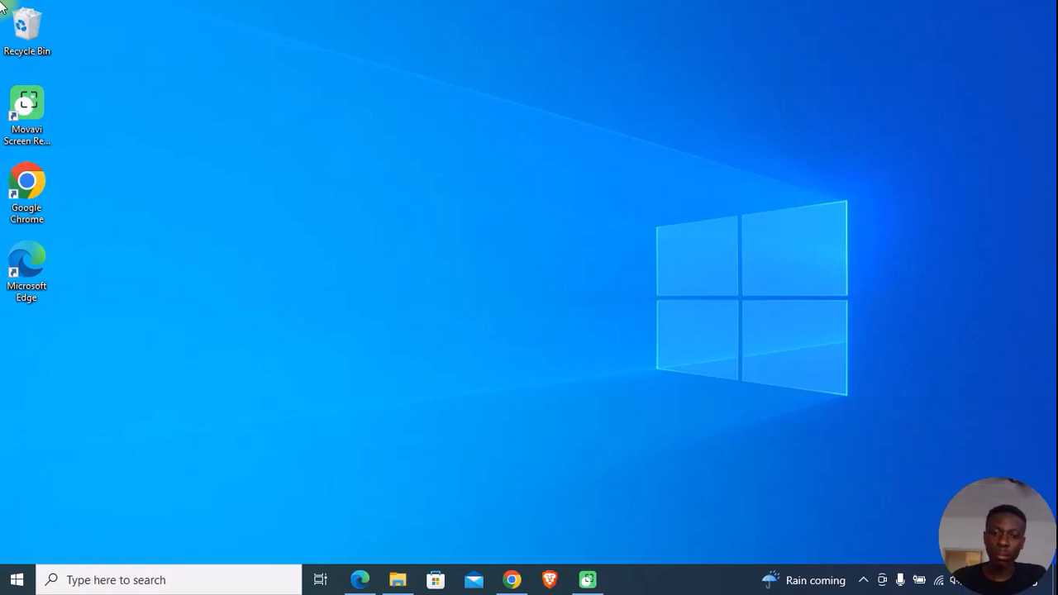
In Chrome, search for "xampp download" and view the Windows versions on the Apache Friends download page.
left_click(514, 579)
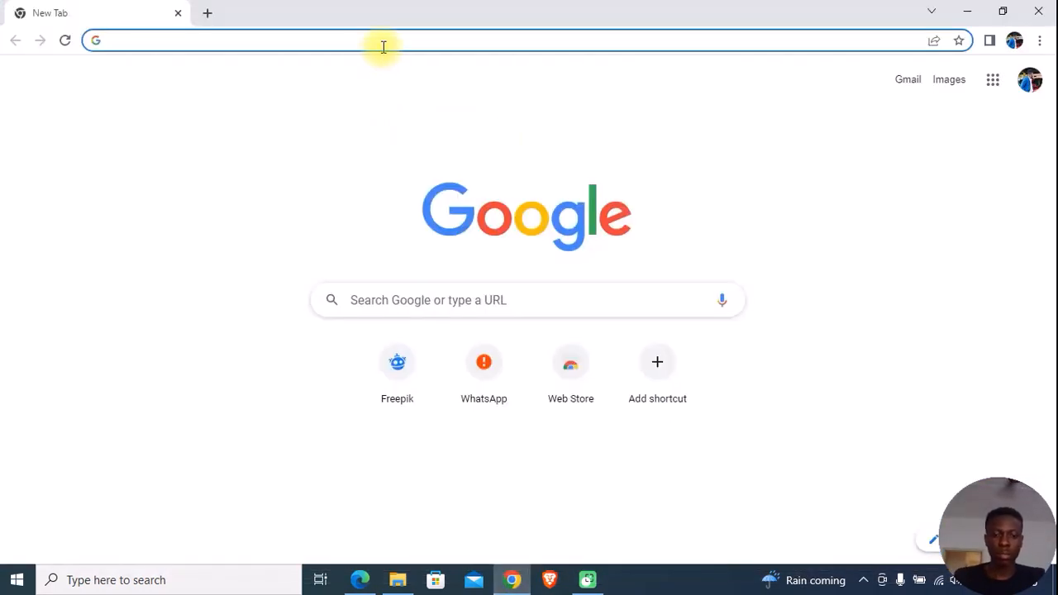
type("xam")
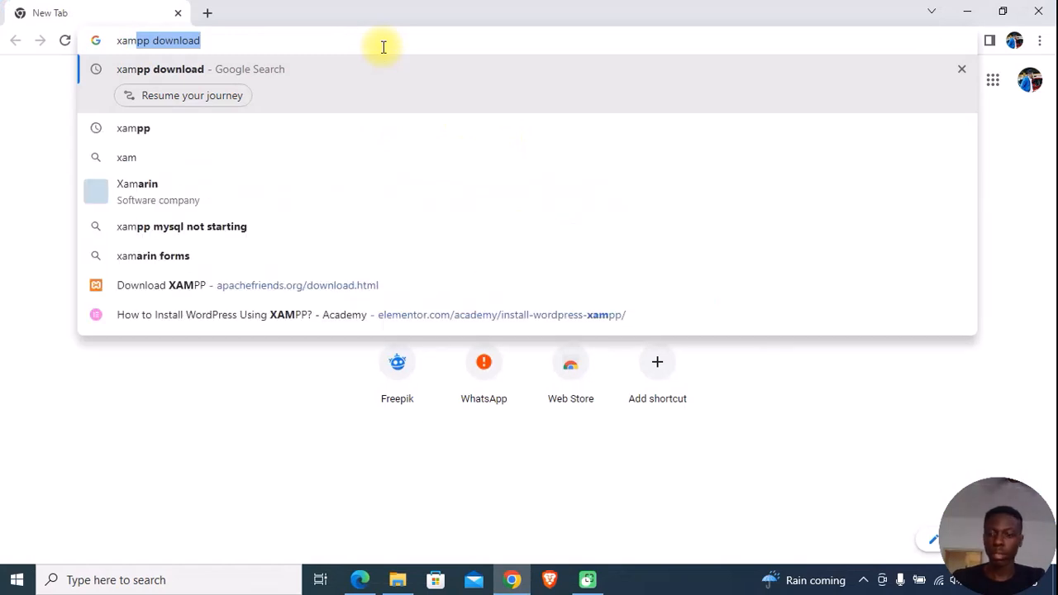
key("Return")
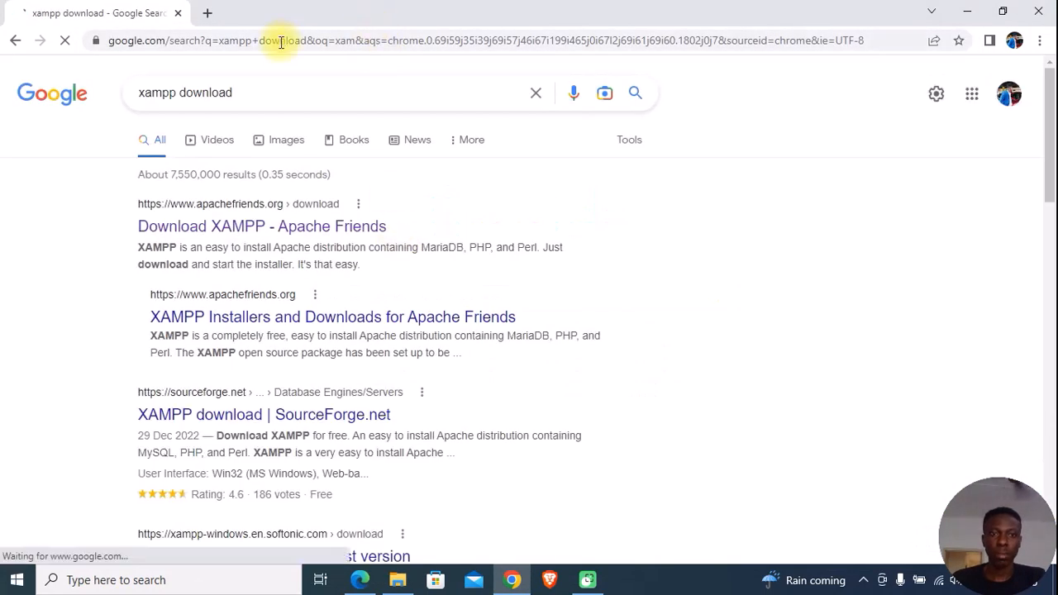
left_click(239, 229)
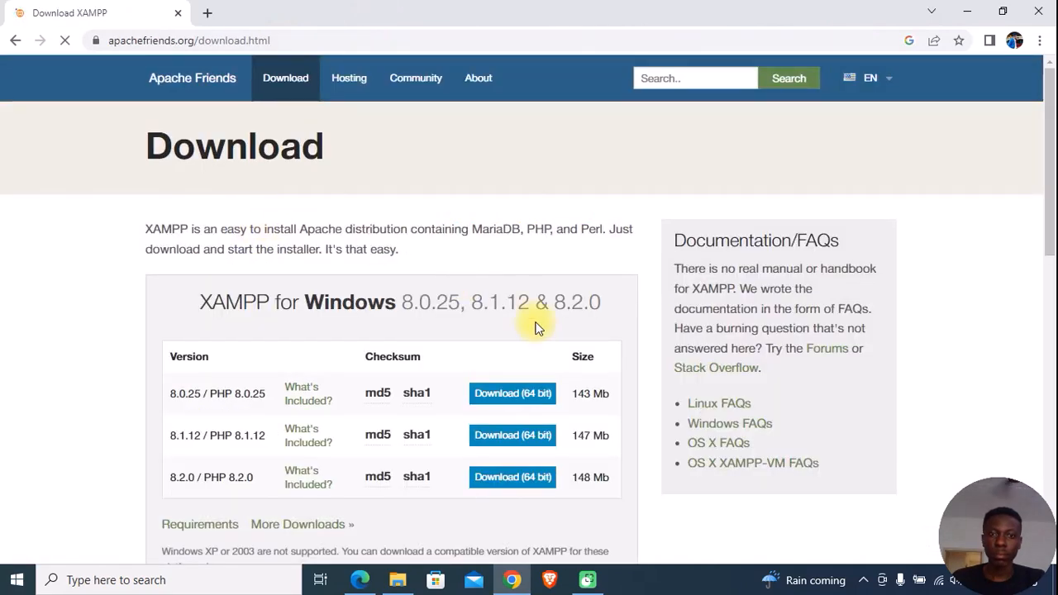
scroll(468, 394, "down", 2)
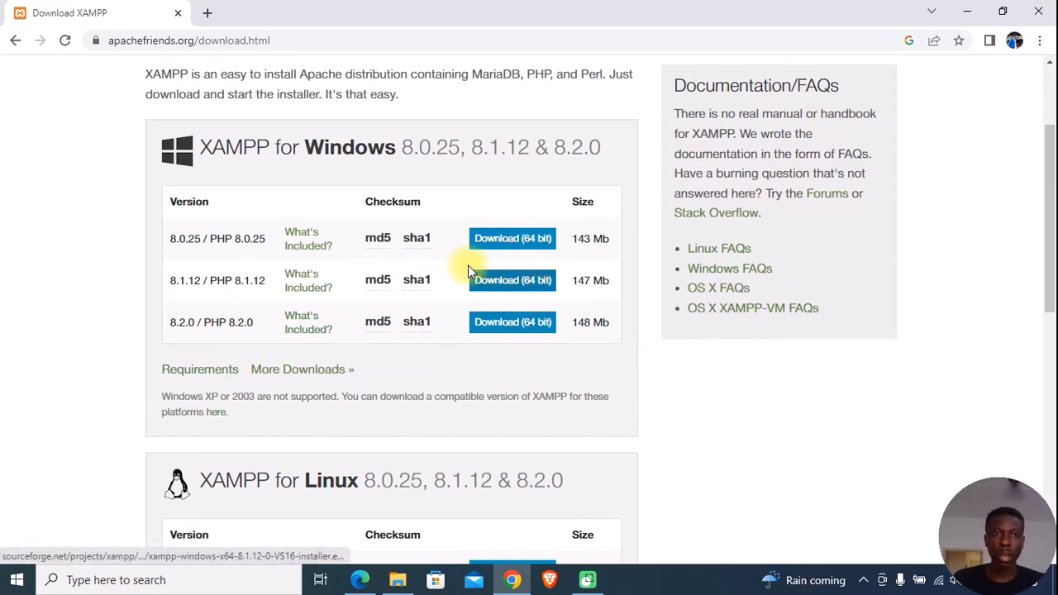
In File Explorer, launch the XAMPP 8.2.0 Windows x64 installer from Users > Public > Public Downloads and minimize the open windows.
left_click(395, 581)
left_click_drag(477, 52, 659, 46)
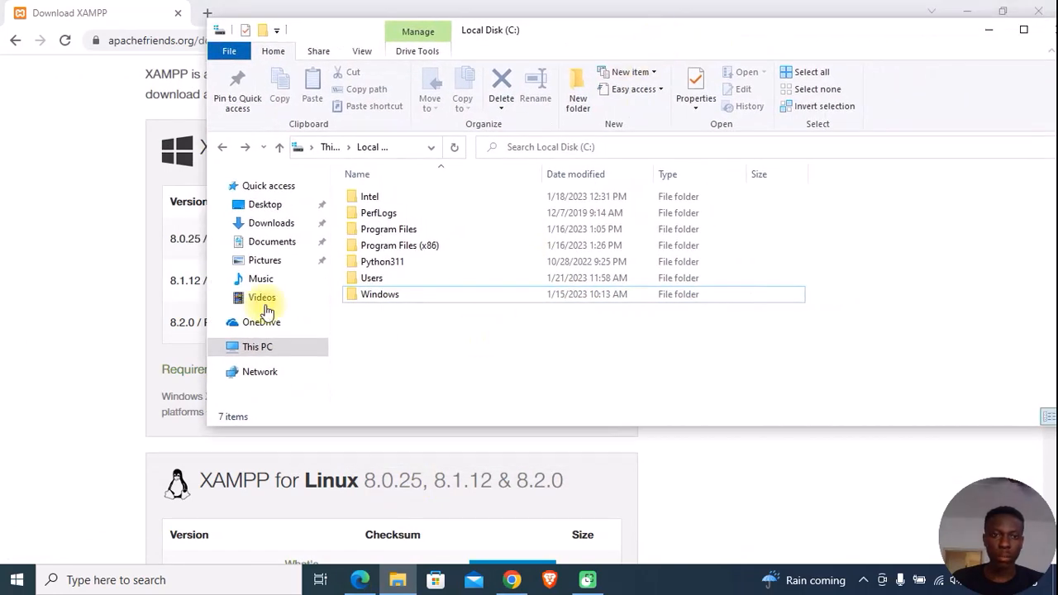
double_click(370, 279)
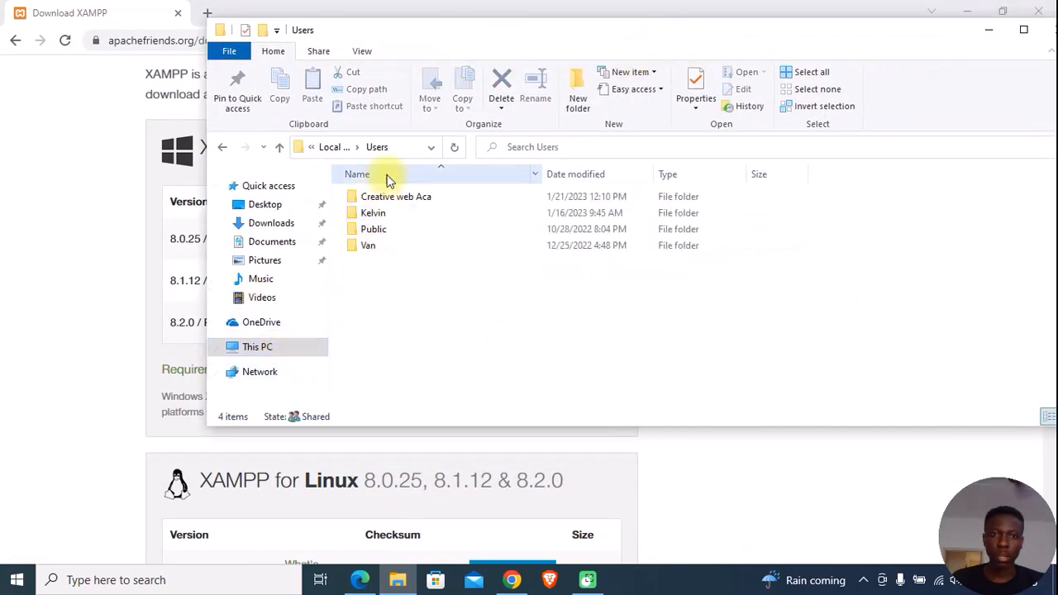
double_click(383, 234)
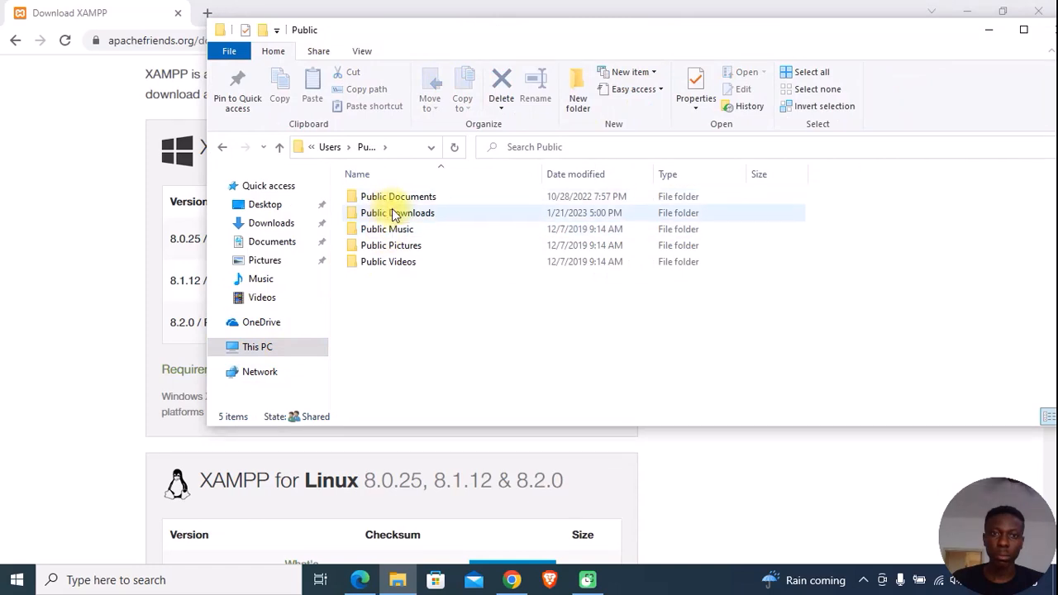
double_click(376, 212)
double_click(393, 246)
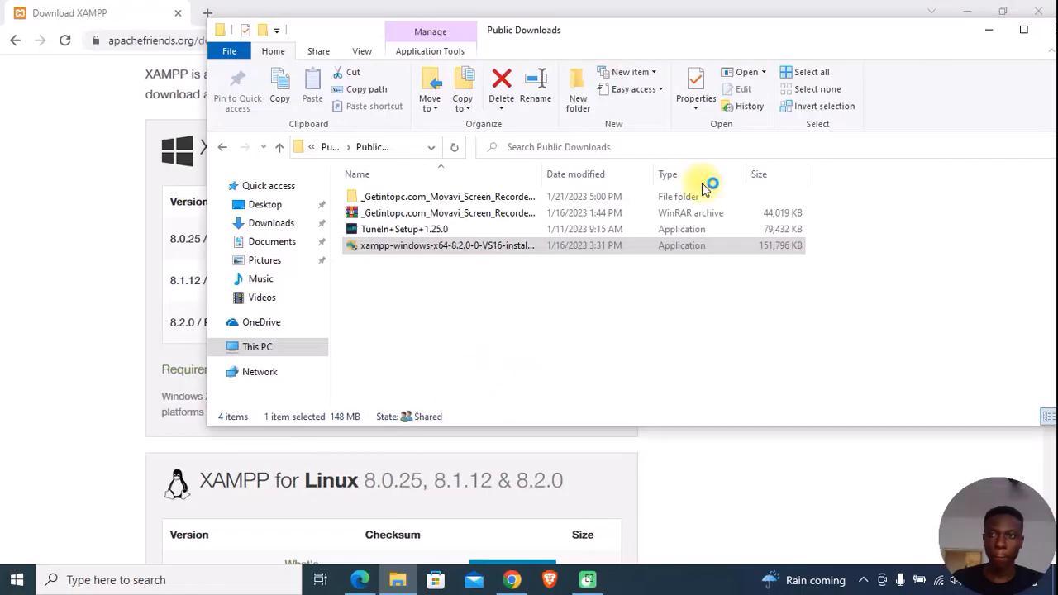
left_click(981, 19)
left_click(974, 15)
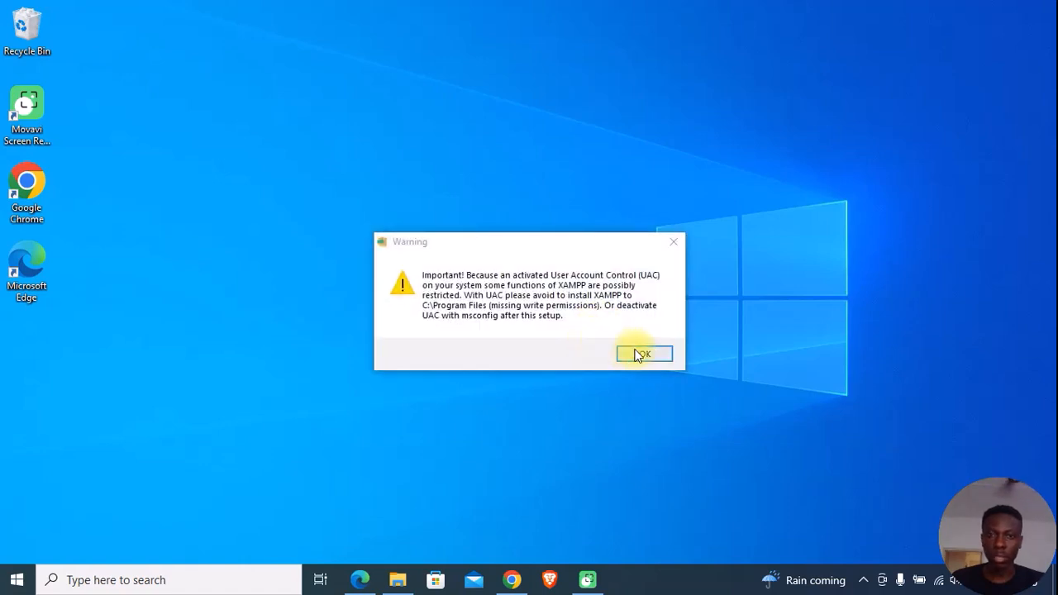
Accept the UAC warning and install XAMPP with the default components in C:\xampp, in English, starting the Control Panel on completion.
left_click_drag(526, 242, 615, 193)
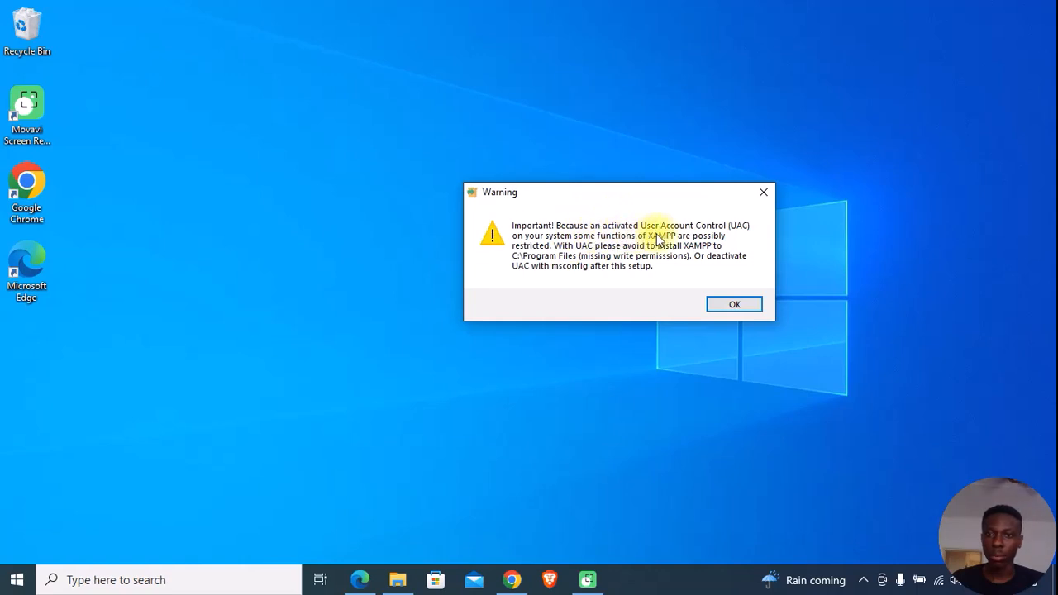
left_click(735, 305)
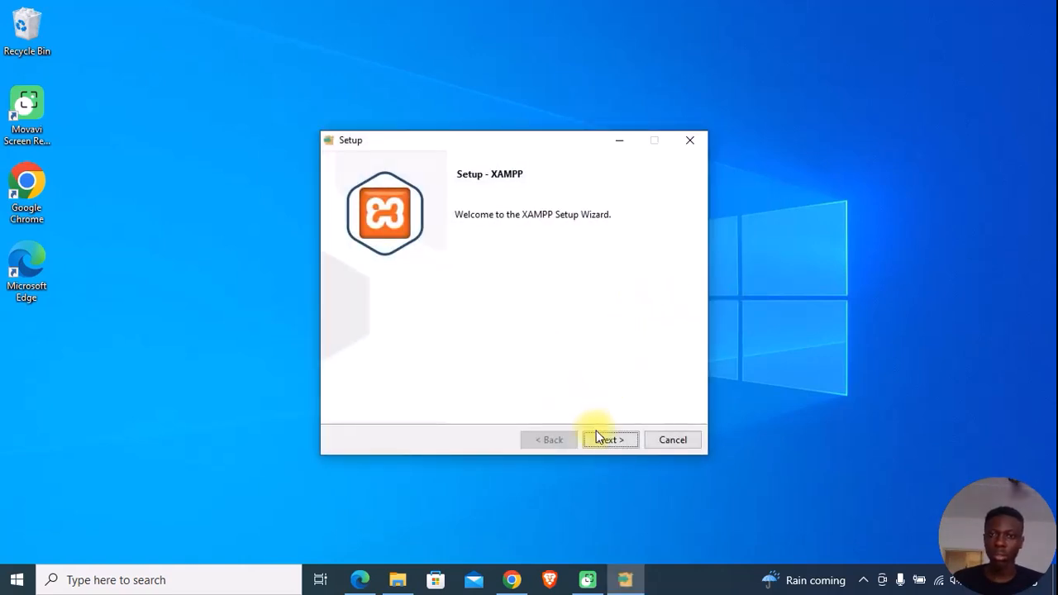
left_click(608, 439)
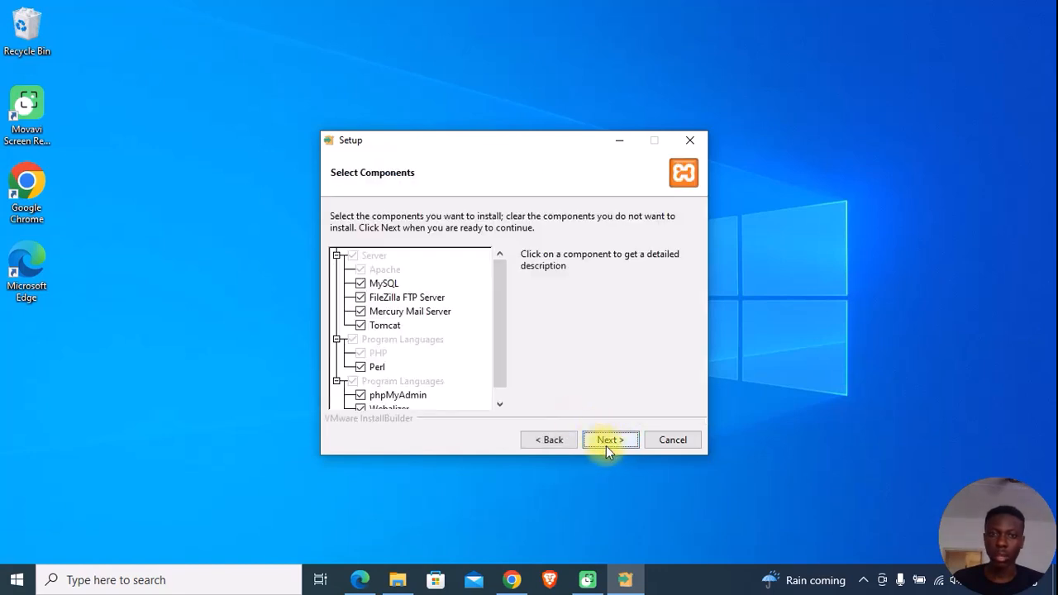
left_click(606, 445)
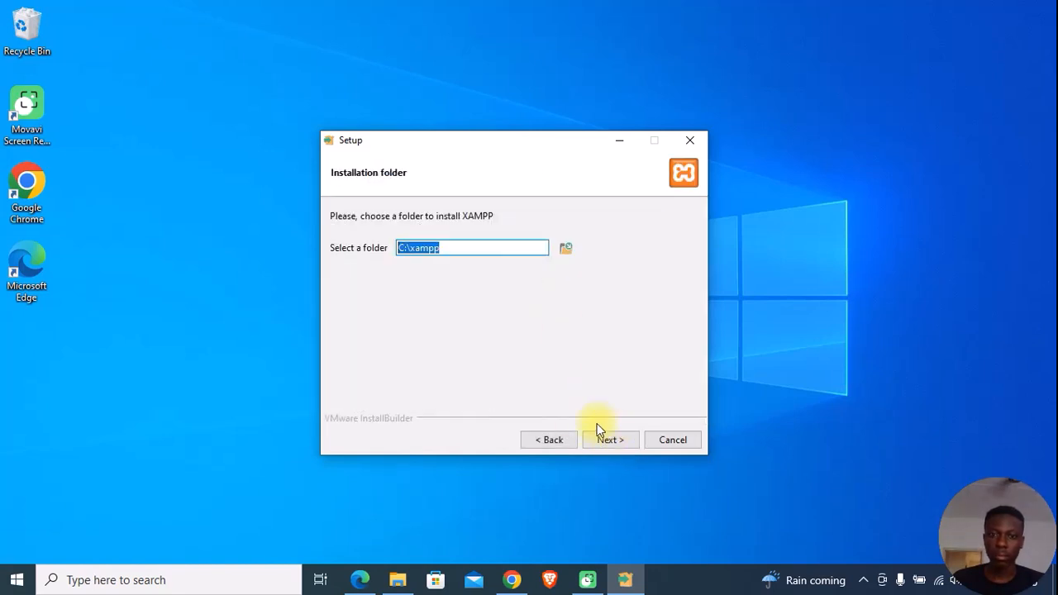
left_click(604, 440)
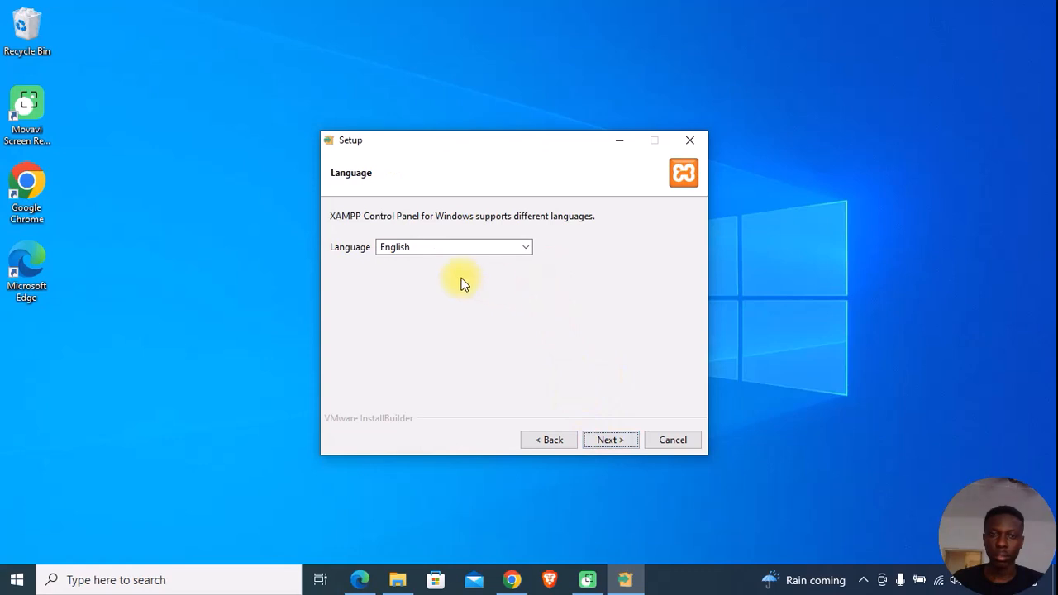
left_click(612, 441)
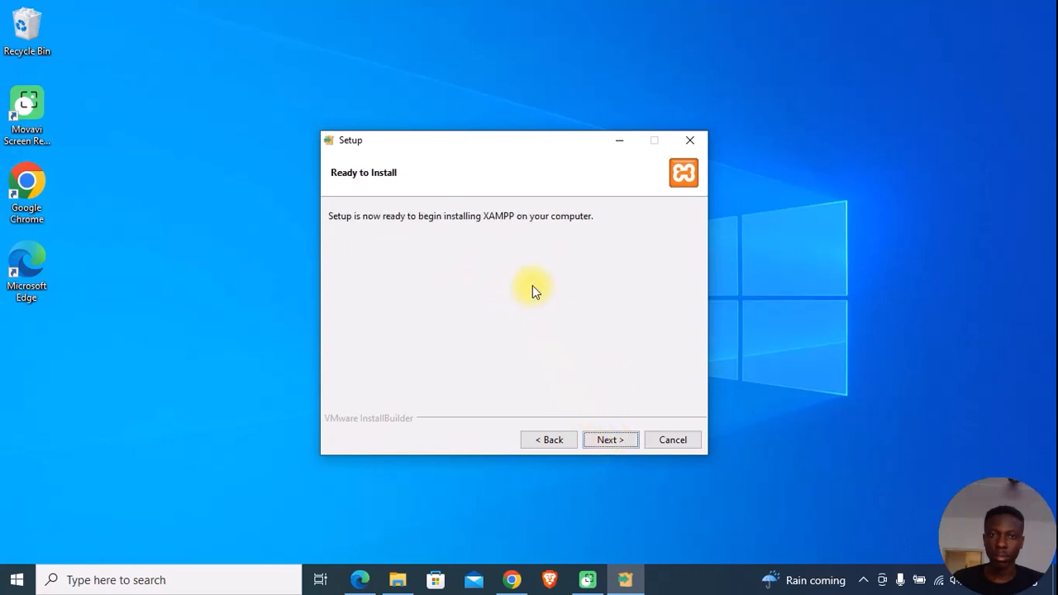
left_click(610, 440)
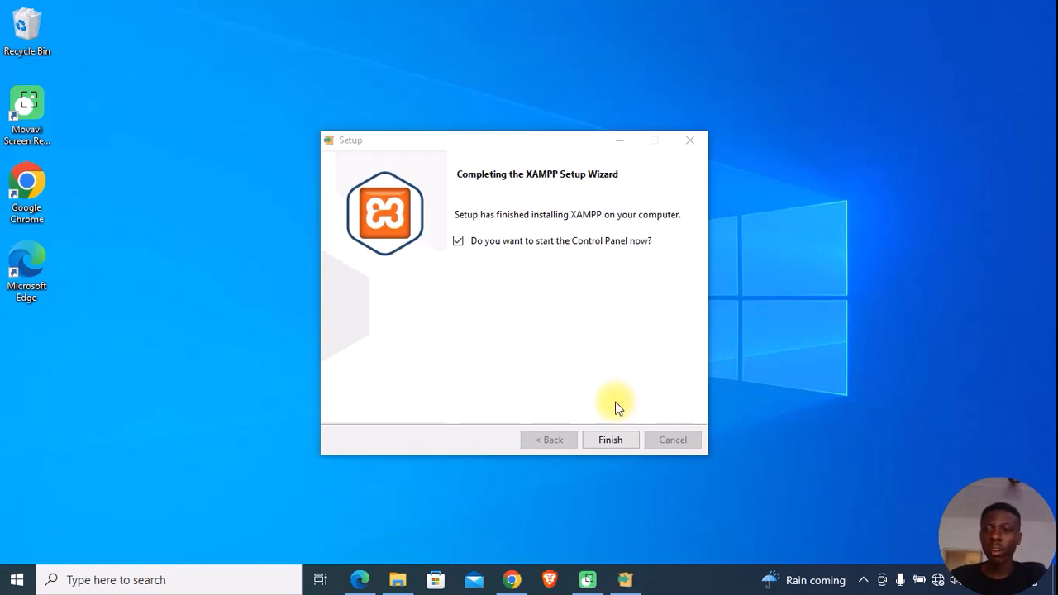
left_click(615, 441)
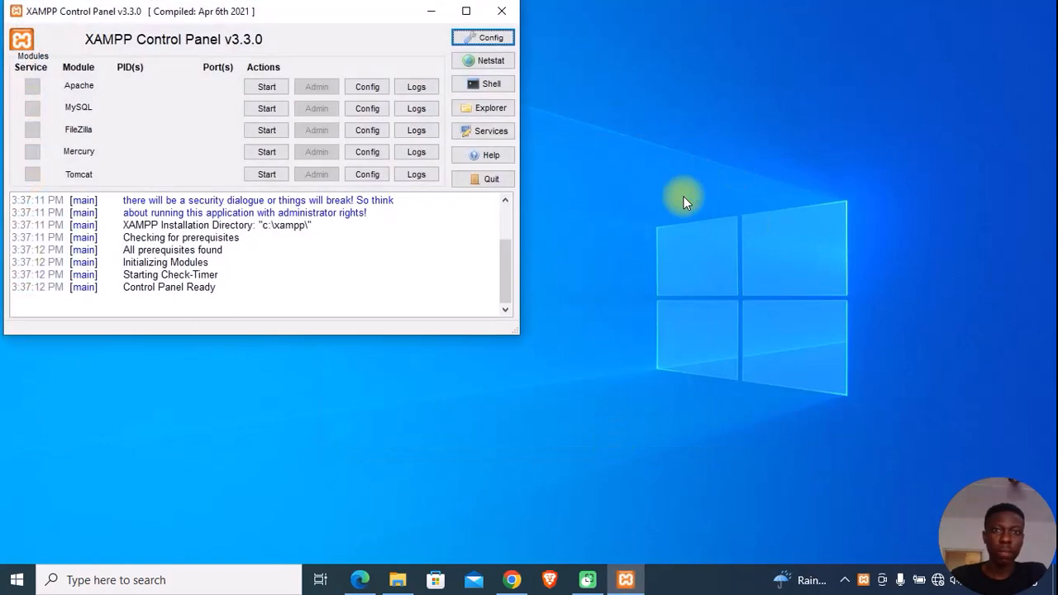
Start the Apache and MySQL modules in the XAMPP Control Panel and allow mysqld through the Windows firewall.
left_click_drag(268, 9, 627, 64)
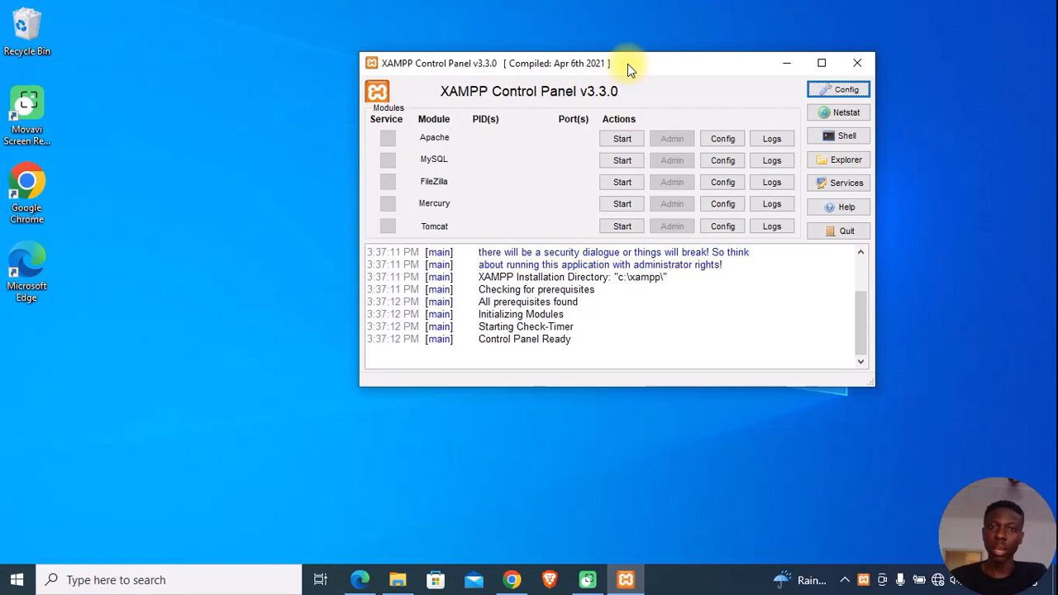
left_click(630, 143)
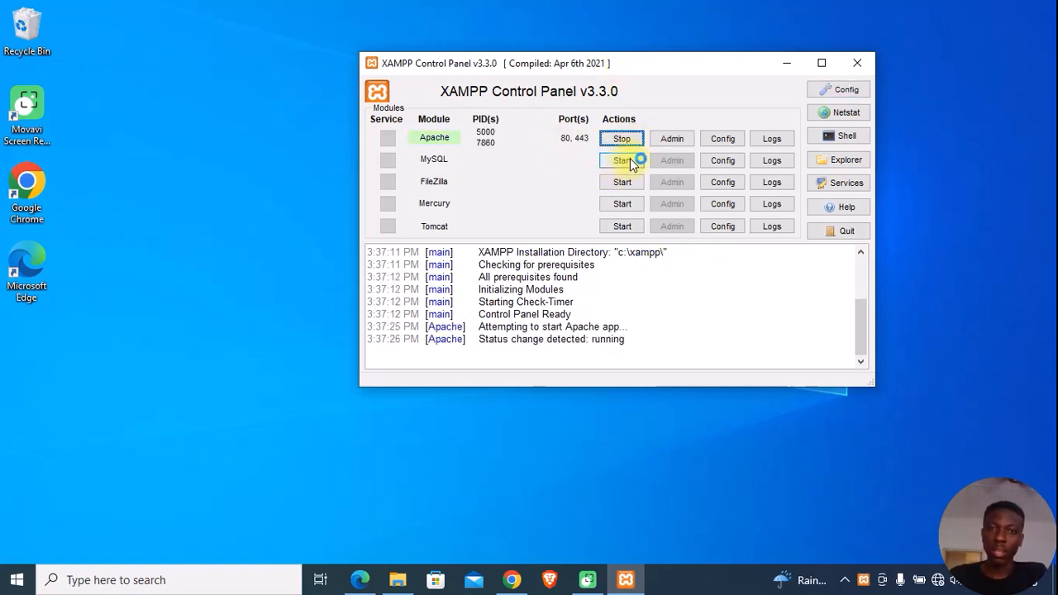
left_click(632, 162)
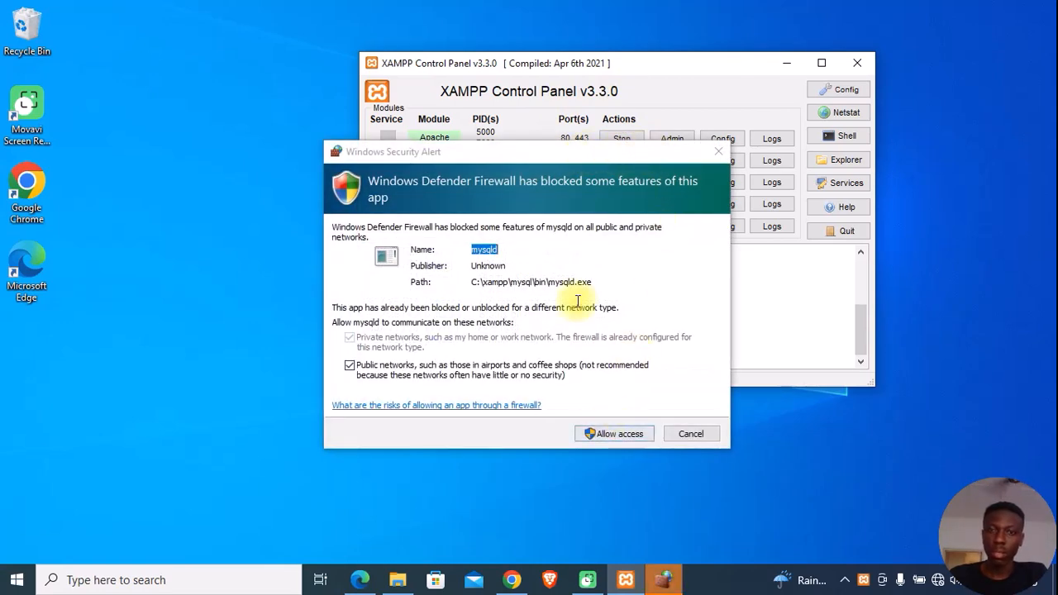
left_click_drag(562, 154, 669, 123)
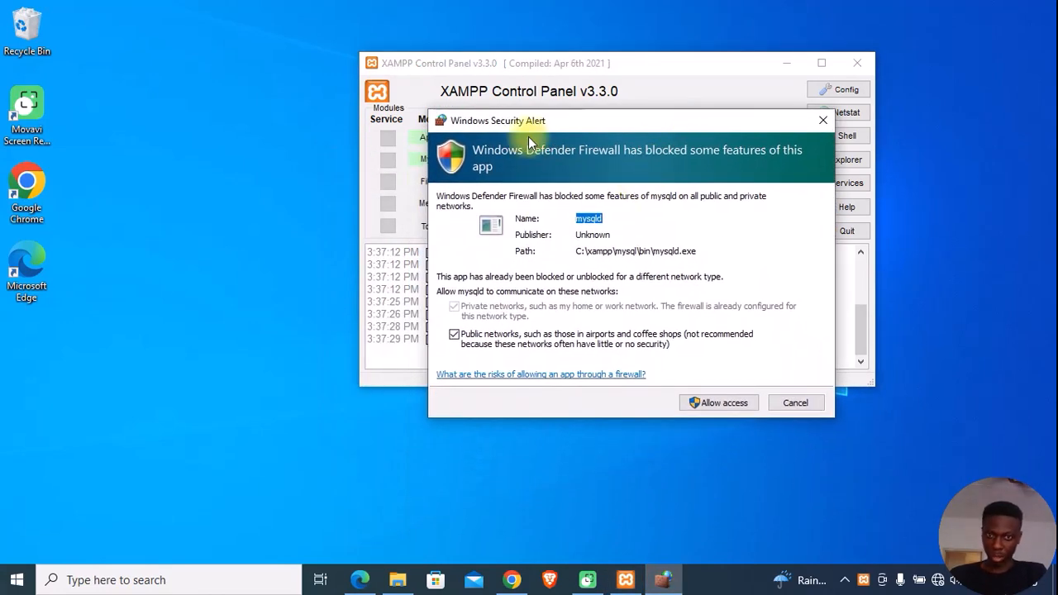
left_click(718, 404)
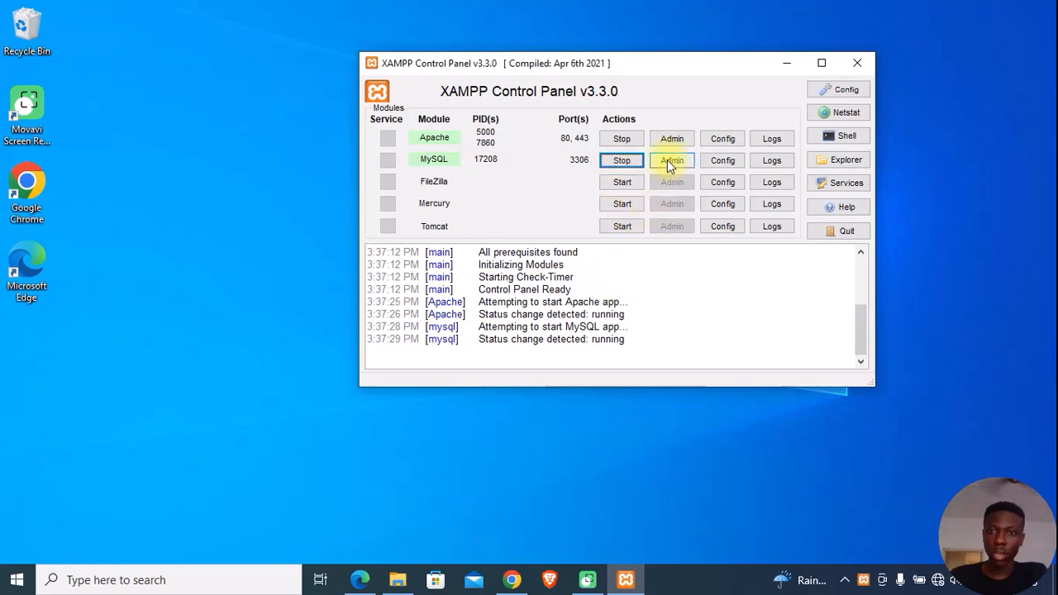
Open MySQL's phpMyAdmin page from the XAMPP Control Panel, close one blank browser tab, and briefly view the favorite tables.
left_click(672, 161)
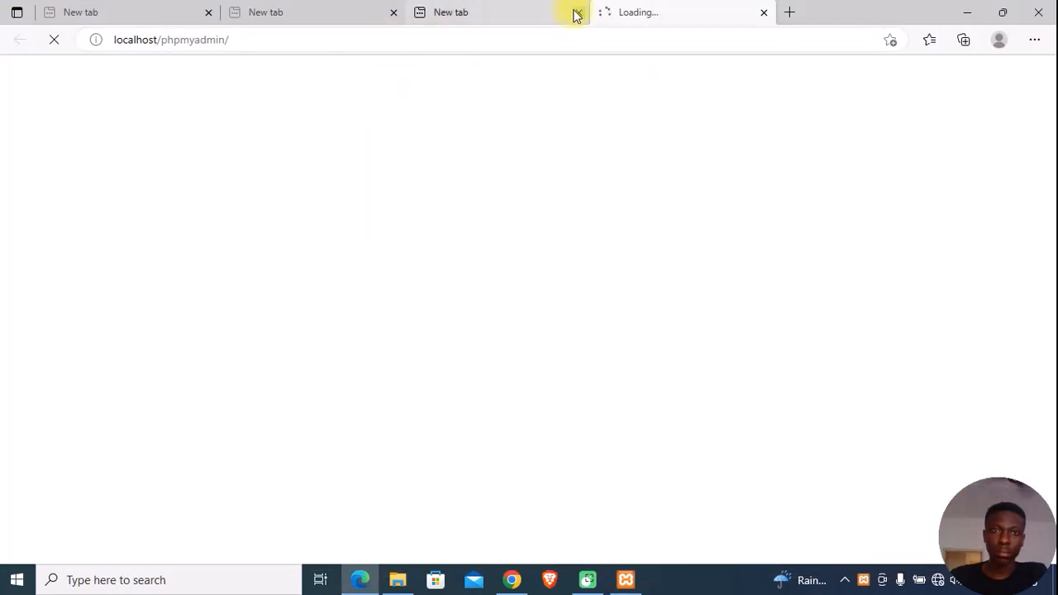
left_click(578, 12)
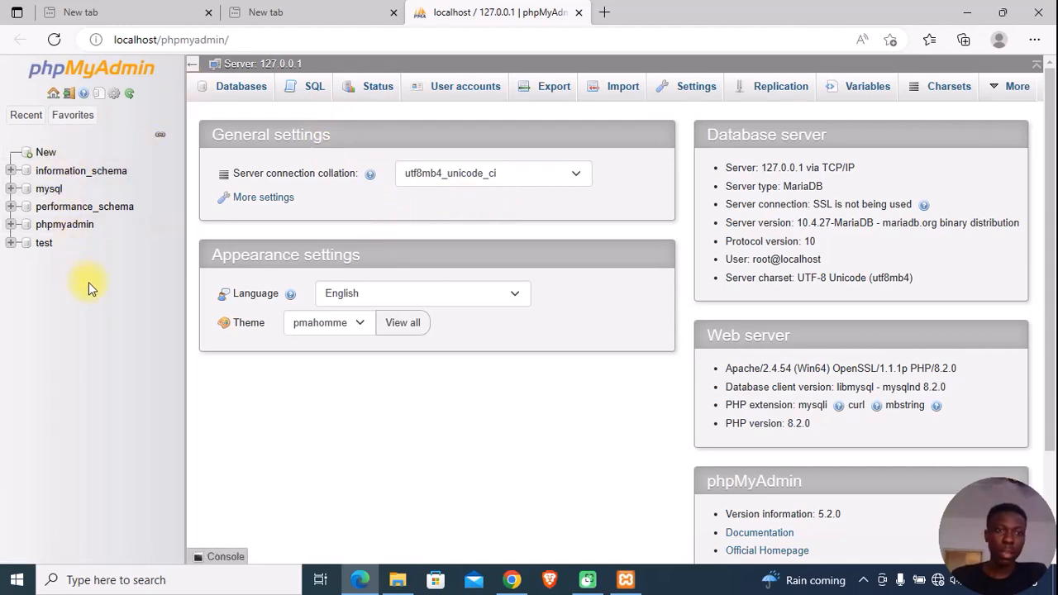
left_click(70, 120)
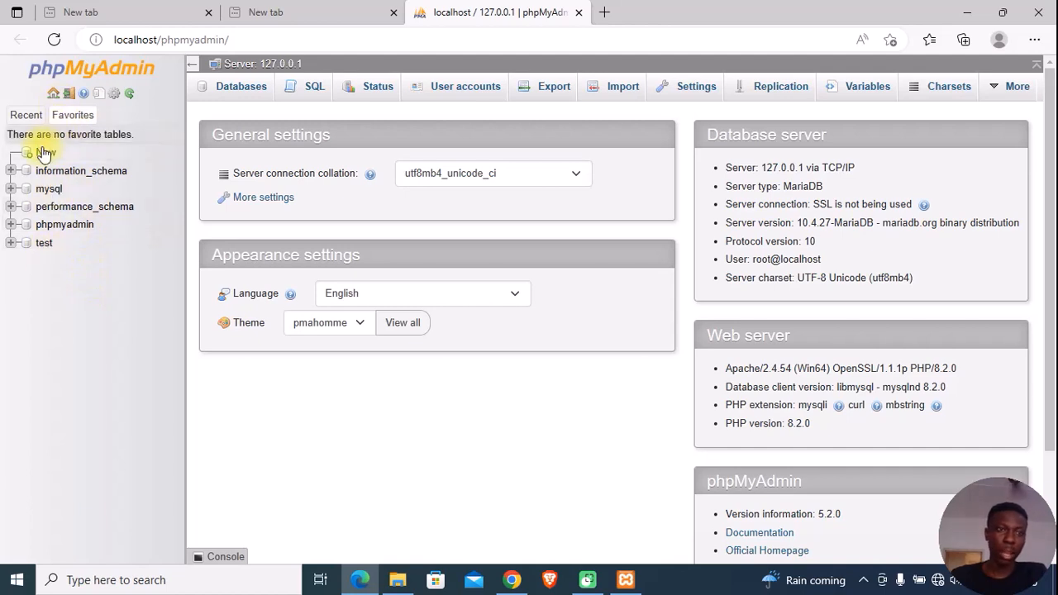
left_click(25, 142)
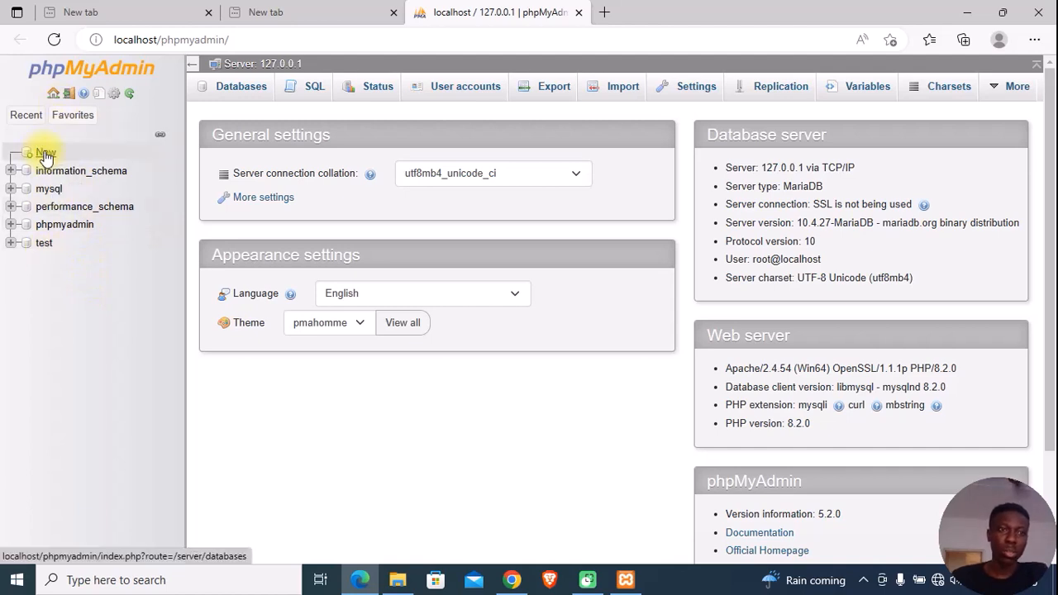
Create a new database named "Creative web" with the utf8mb4_general_ci collation.
left_click(45, 154)
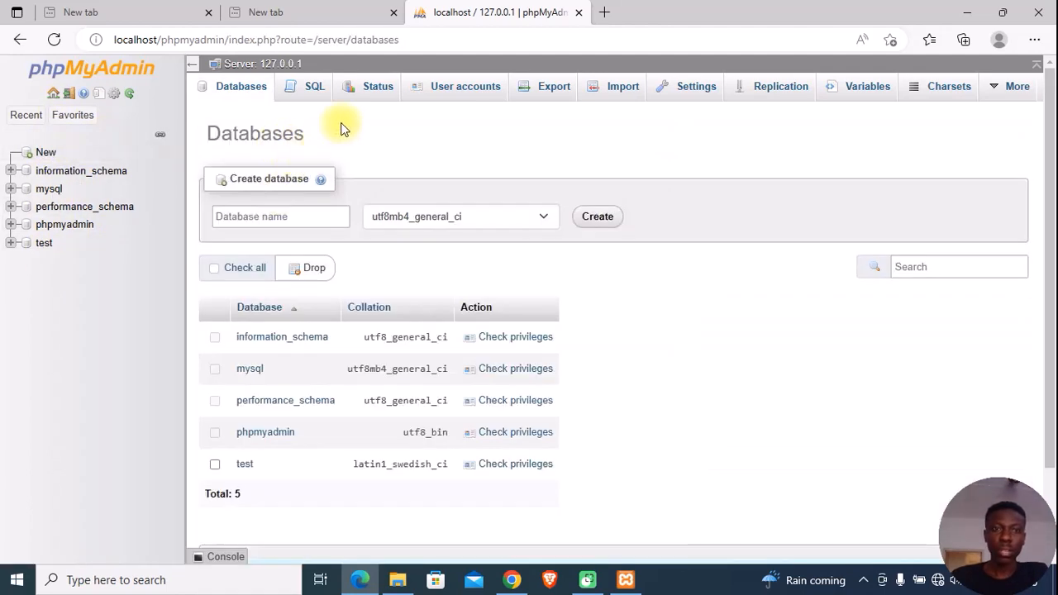
left_click(315, 217)
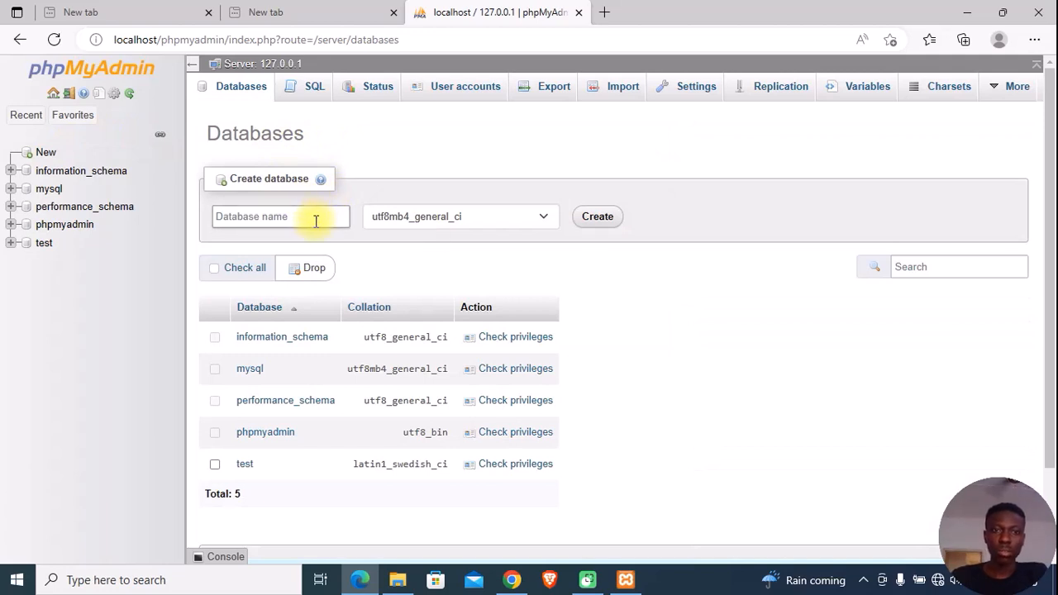
left_click(343, 210)
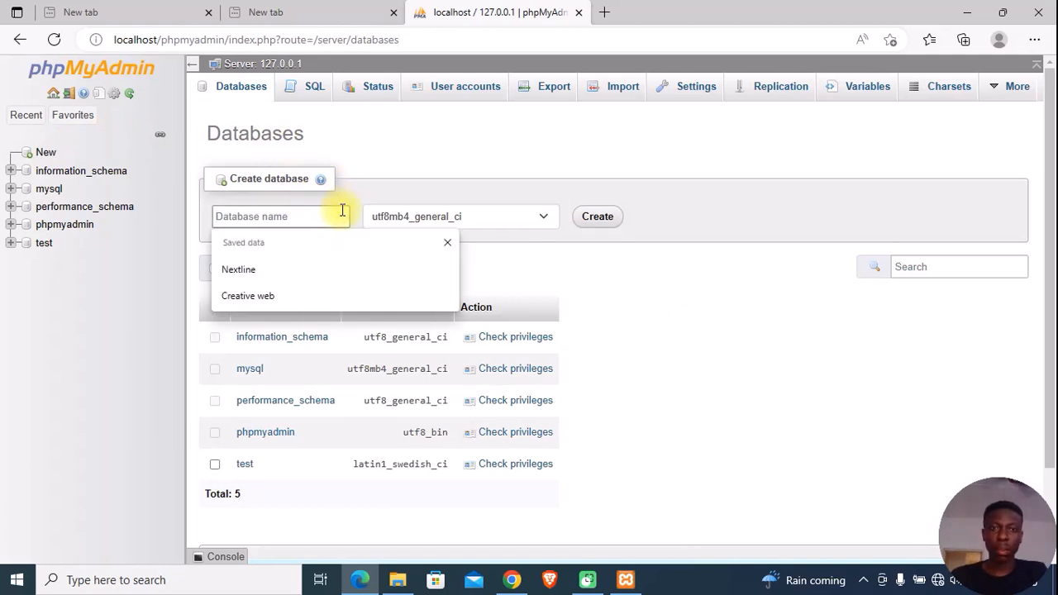
type("C")
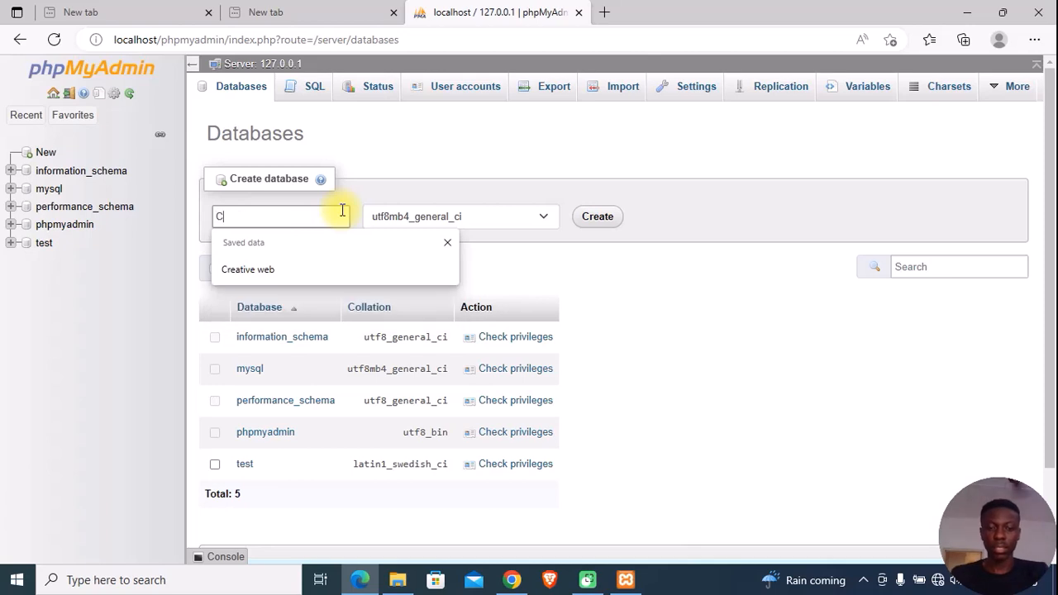
type("reative web")
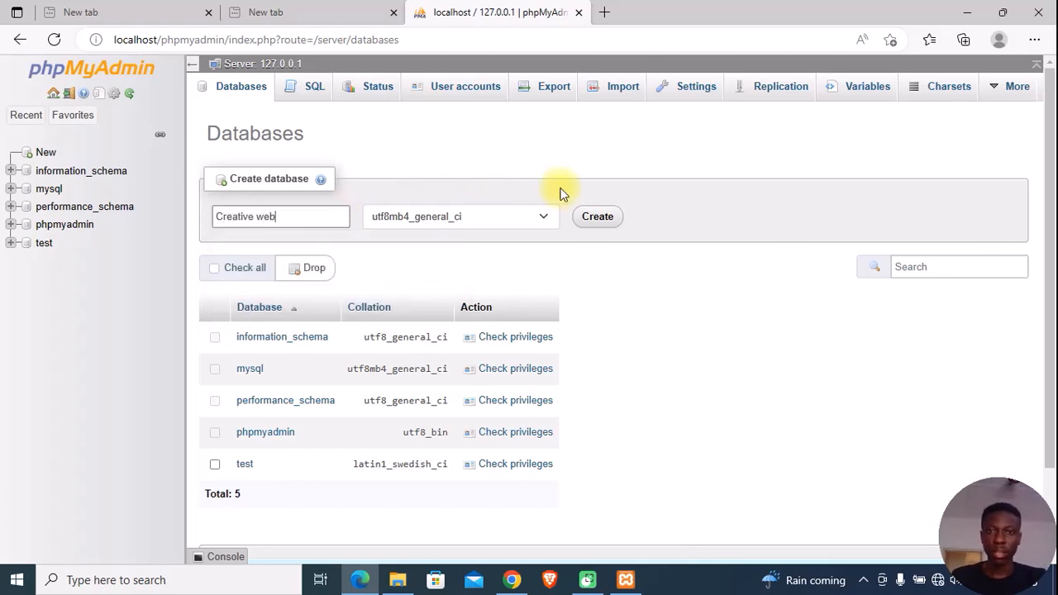
left_click(597, 218)
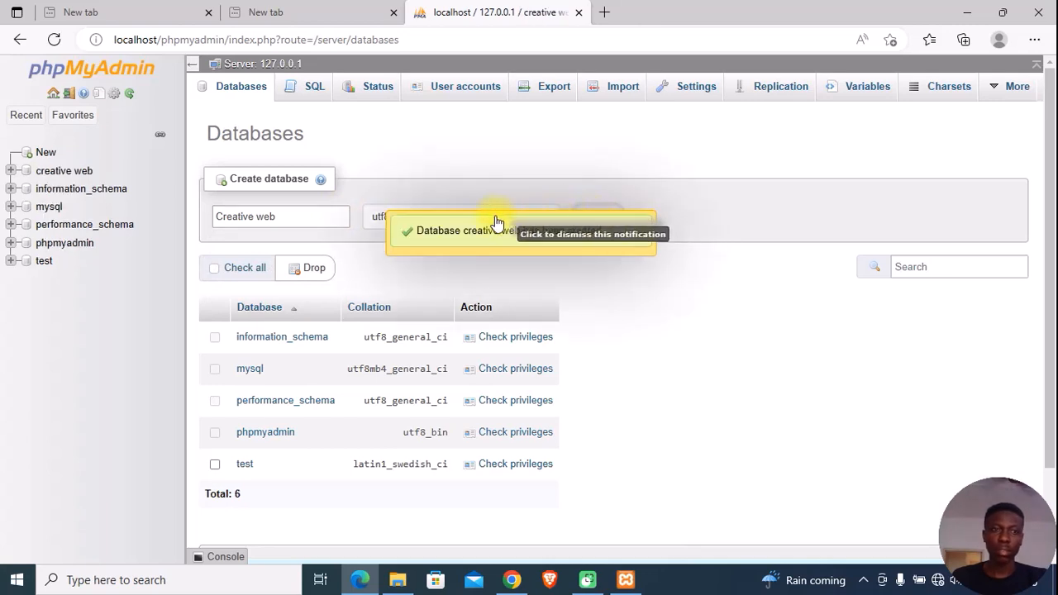